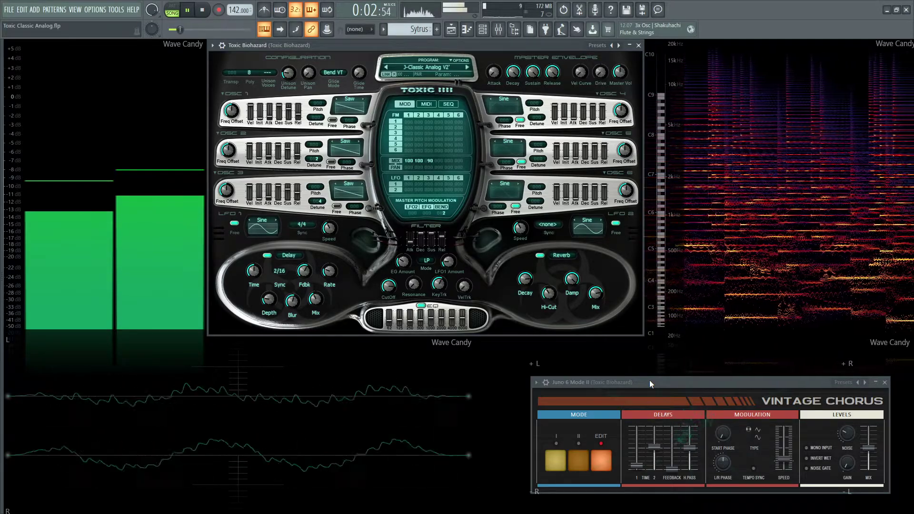
# Step: Switch off the synth's delay and reverb after checking the Toxic Biohazard track's mixer effects, and play the song dry
pyautogui.press('space')
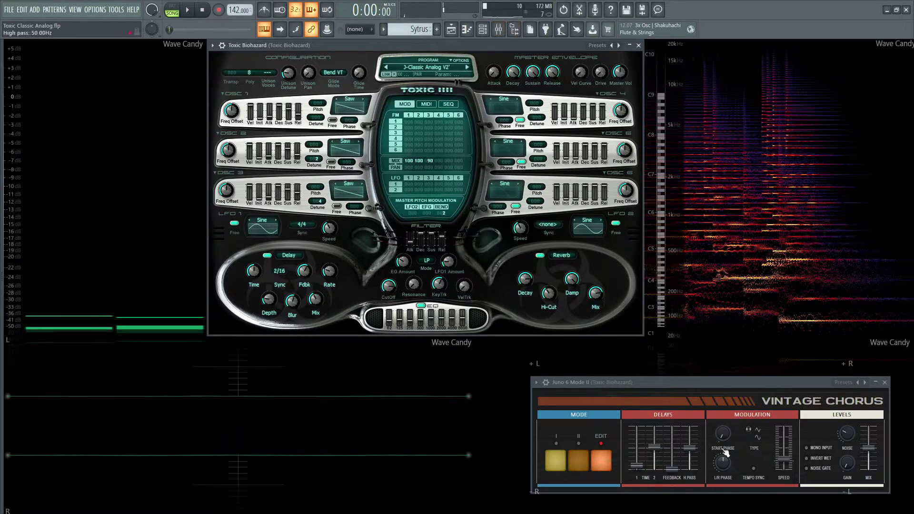
pyautogui.click(498, 30)
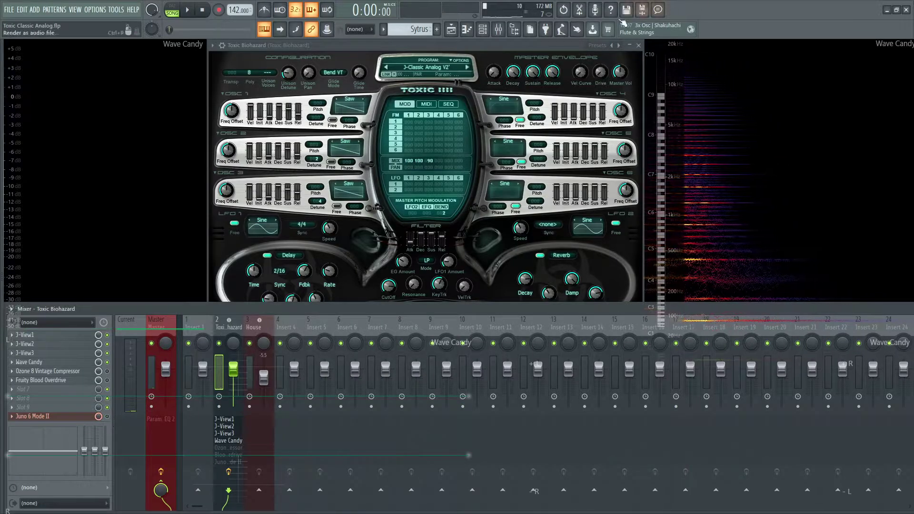
pyautogui.press('F9')
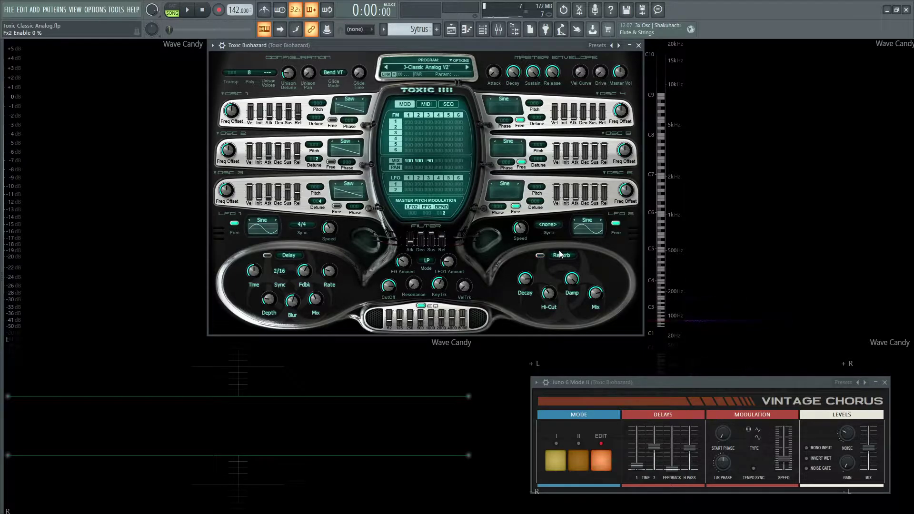
pyautogui.press('space')
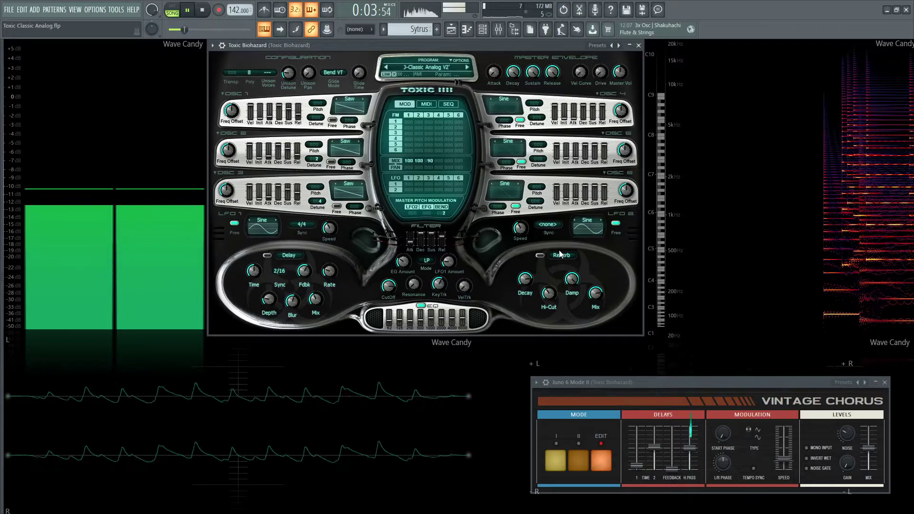
pyautogui.press('space')
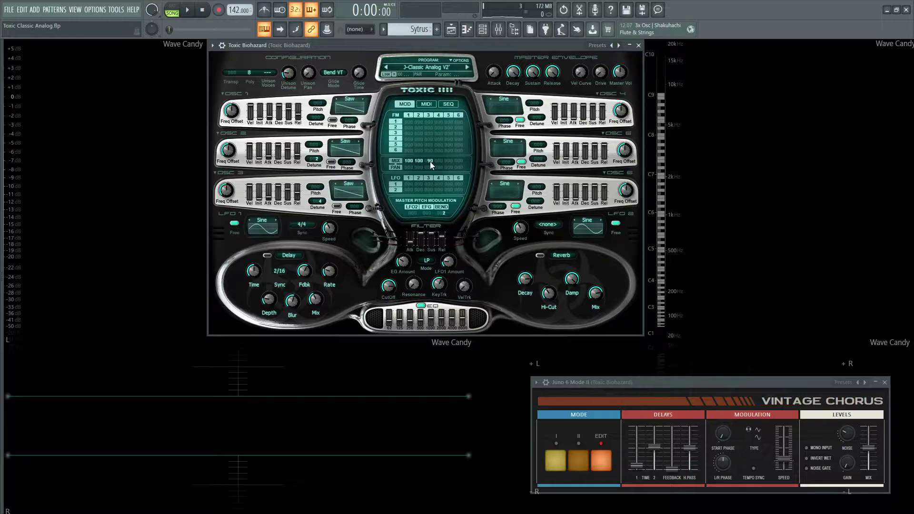
# Step: Audition oscillator 1 alone by muting oscillators 2 and 3, and re-enable them one at a time during playback
pyautogui.press('space')
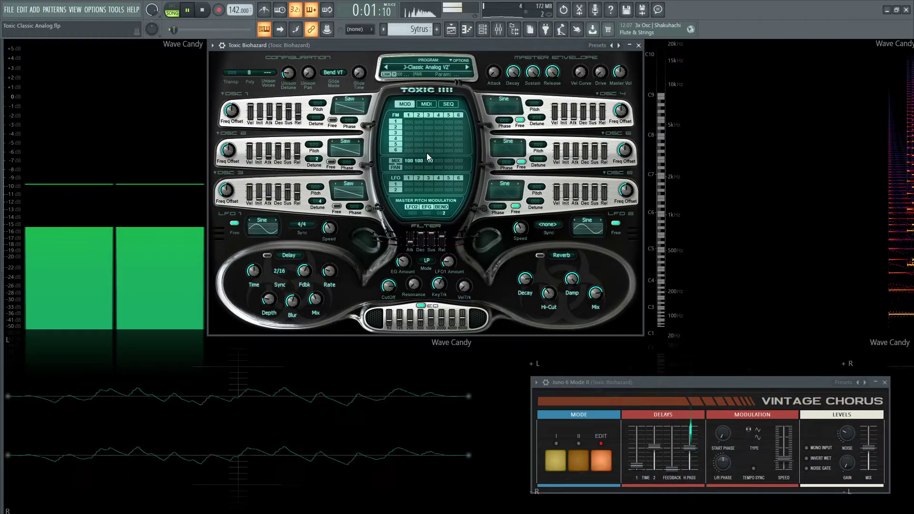
pyautogui.press('space')
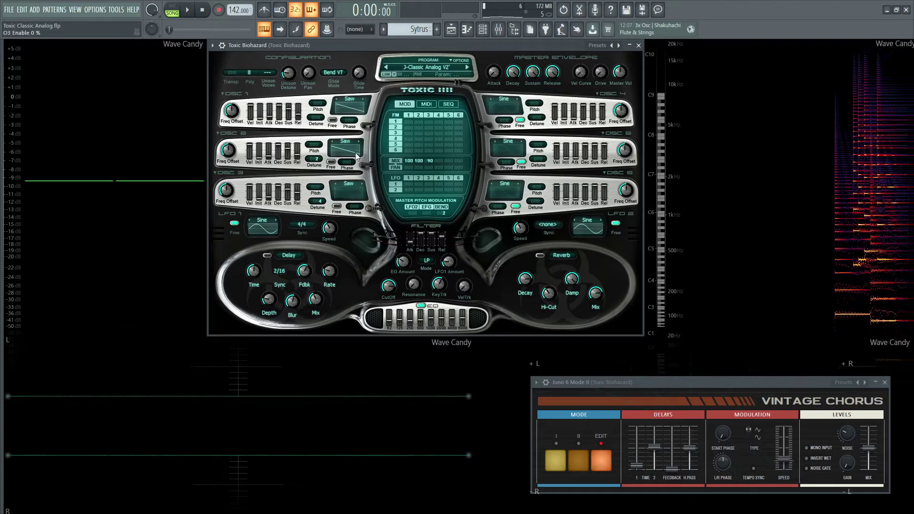
pyautogui.press('space')
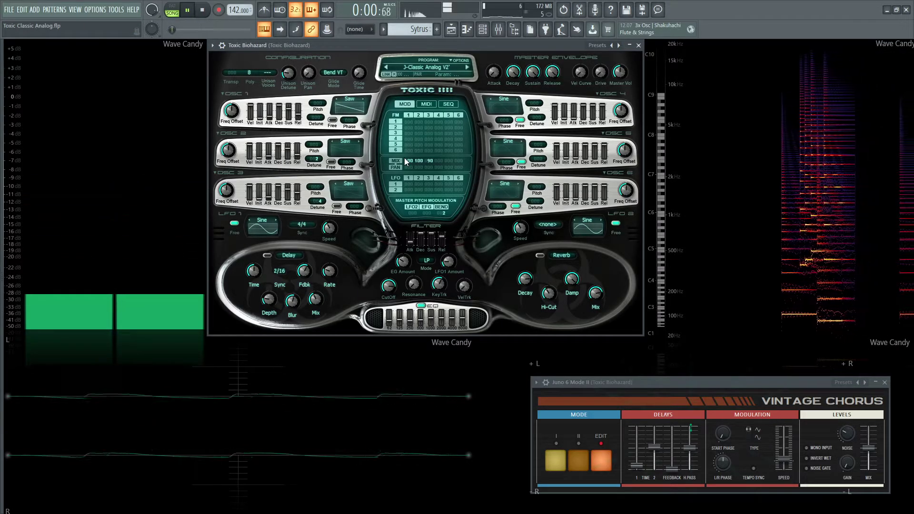
pyautogui.click(350, 149)
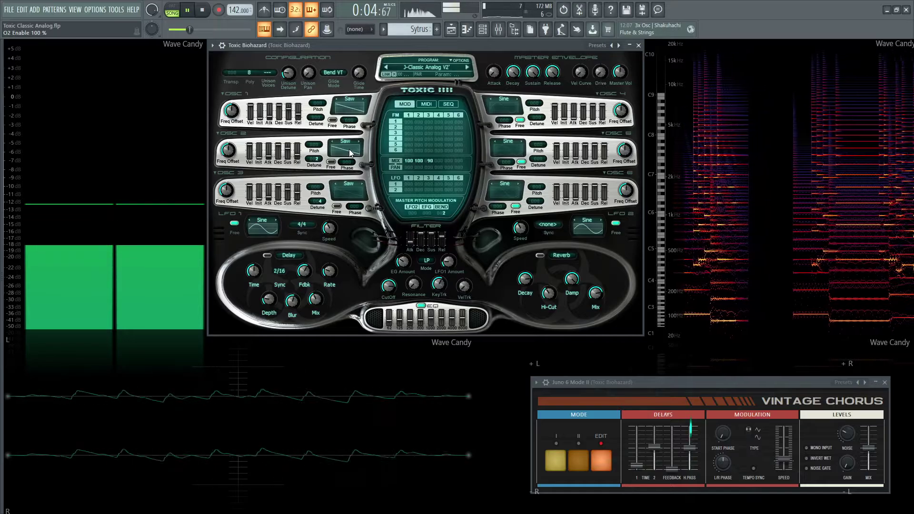
pyautogui.click(352, 194)
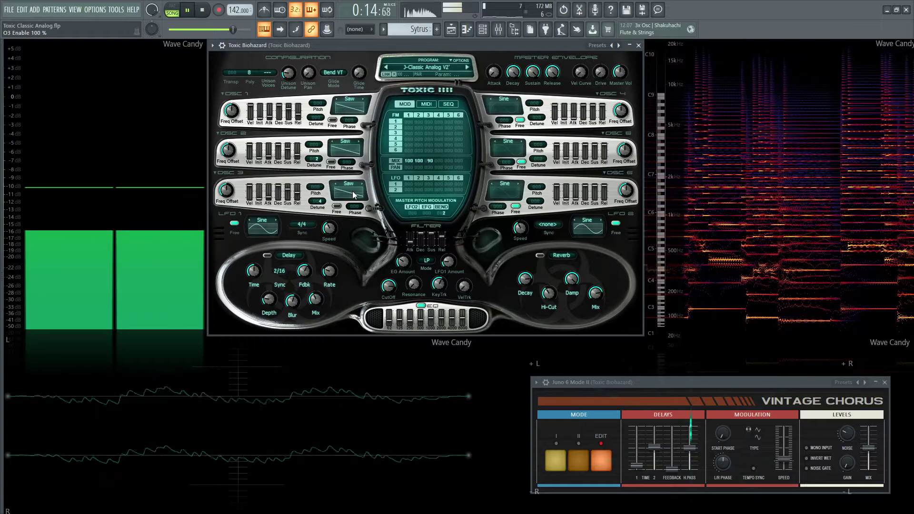
pyautogui.press('space')
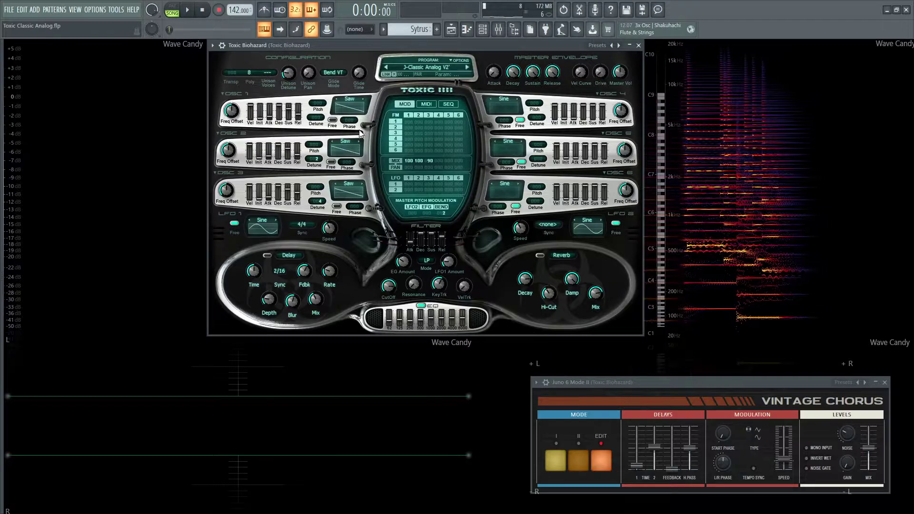
# Step: Check the release times of oscillators 1, 2 and 3
pyautogui.click(299, 116)
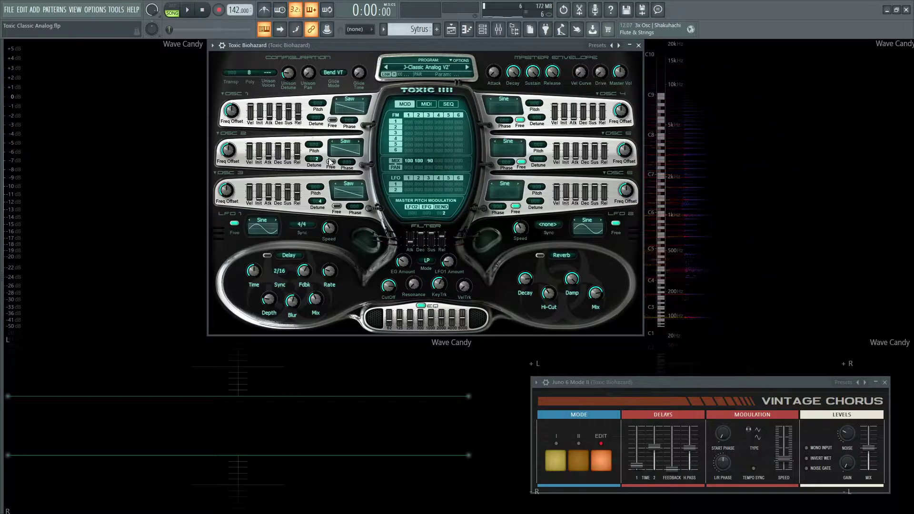
pyautogui.click(298, 157)
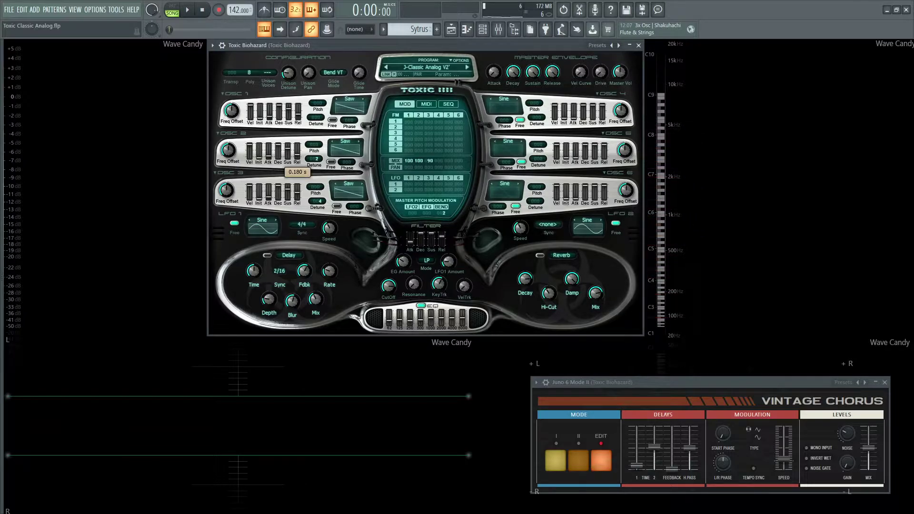
pyautogui.click(297, 195)
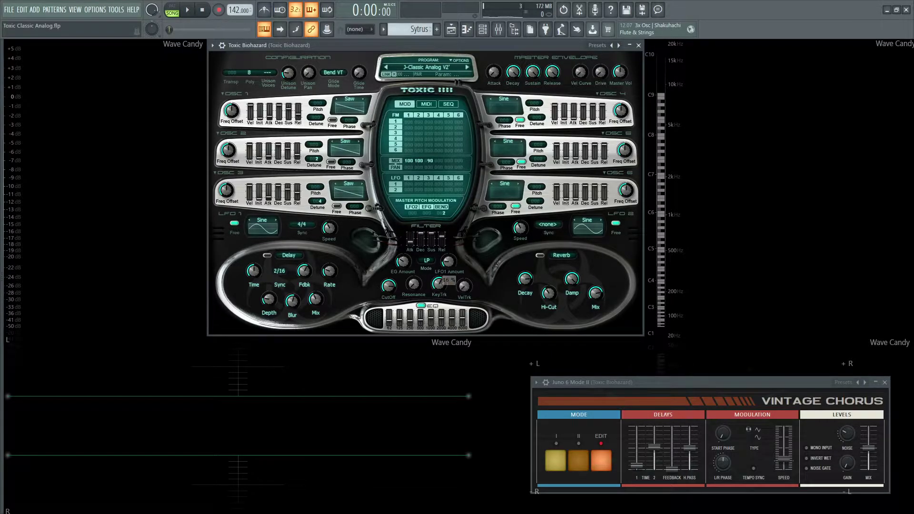
# Step: Audition the filter's LFO1 amount at 80% during playback, and return it to 16%
pyautogui.click(450, 264)
pyautogui.press('space')
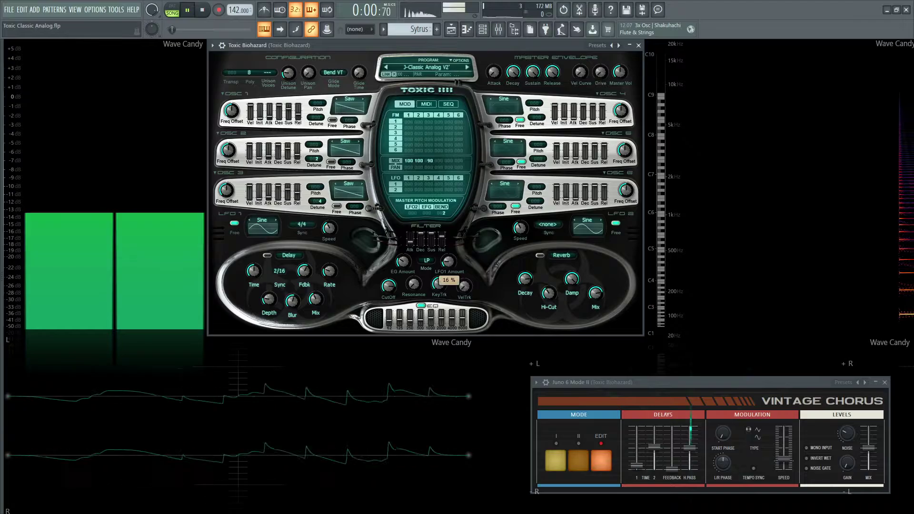
pyautogui.moveTo(450, 264); pyautogui.dragTo(450, 238)
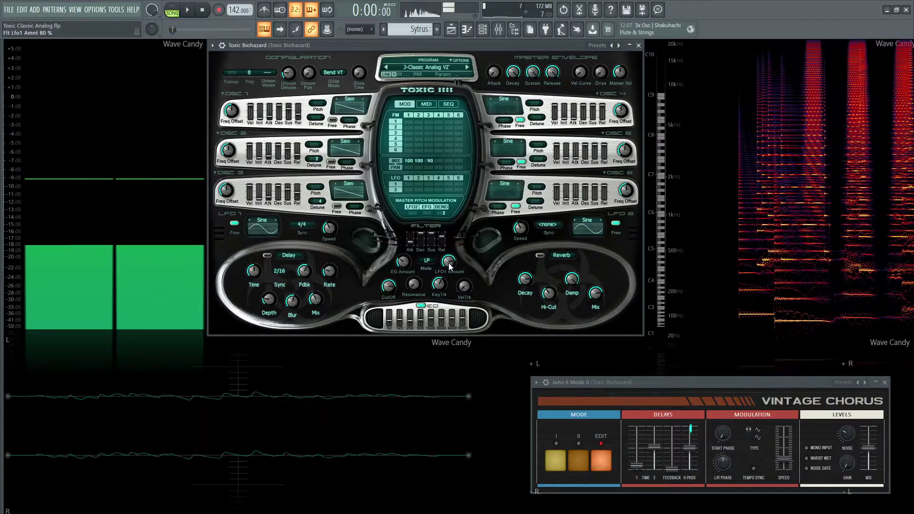
pyautogui.press('space')
pyautogui.press('space')
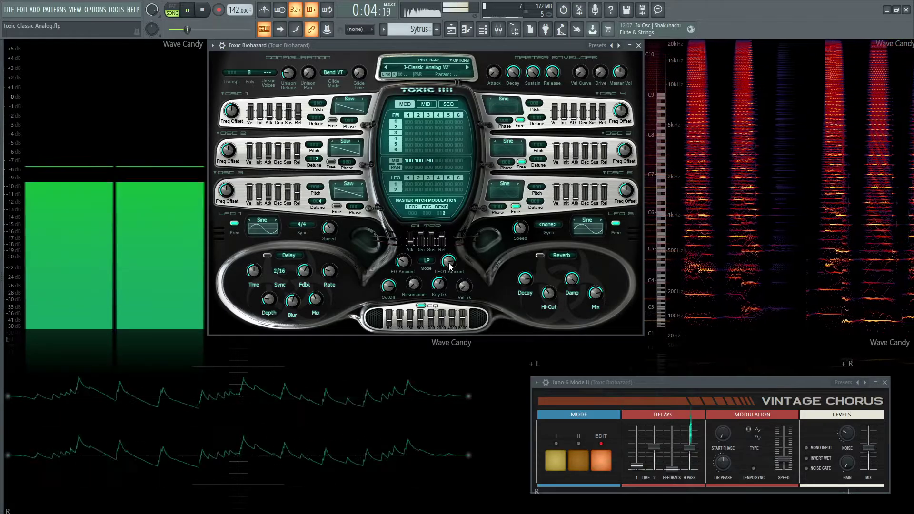
pyautogui.moveTo(450, 266); pyautogui.dragTo(450, 282)
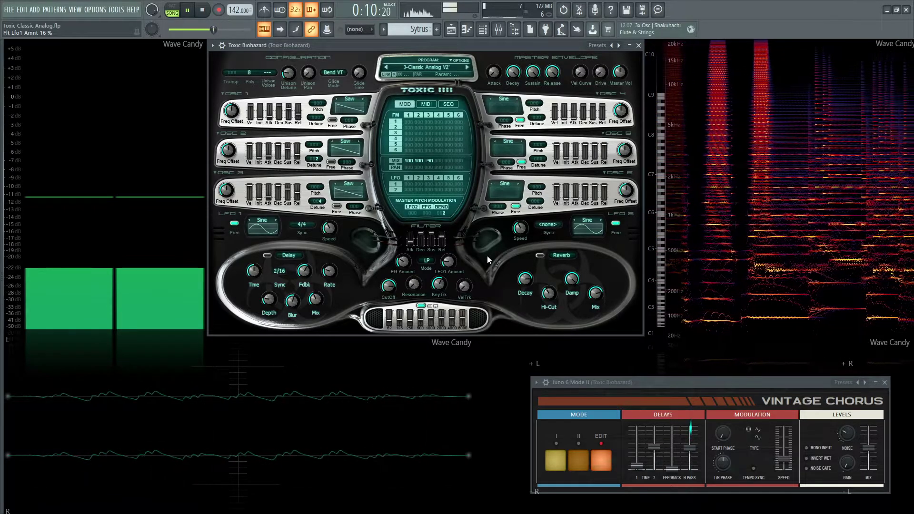
pyautogui.press('space')
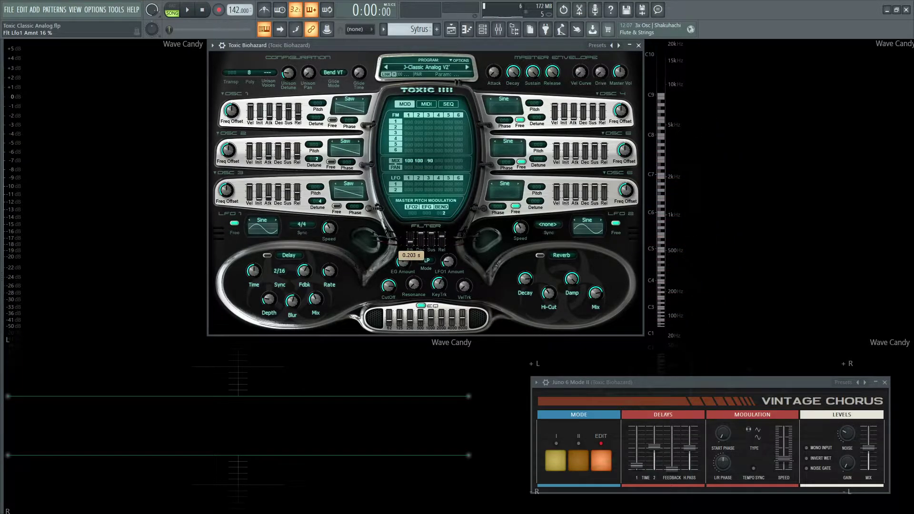
# Step: Check the filter envelope, audition its EG amount at 0%, and reset the amount to -18.49%
pyautogui.click(443, 238)
pyautogui.press('space')
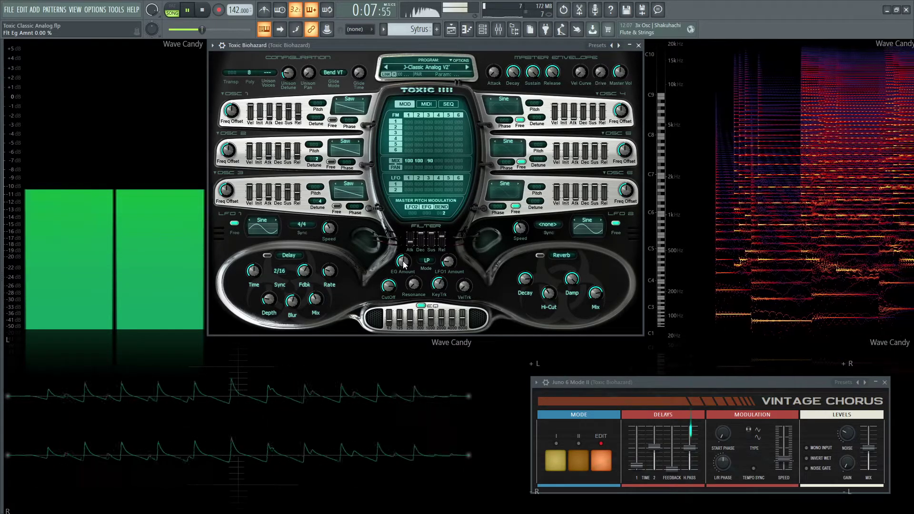
pyautogui.press('space')
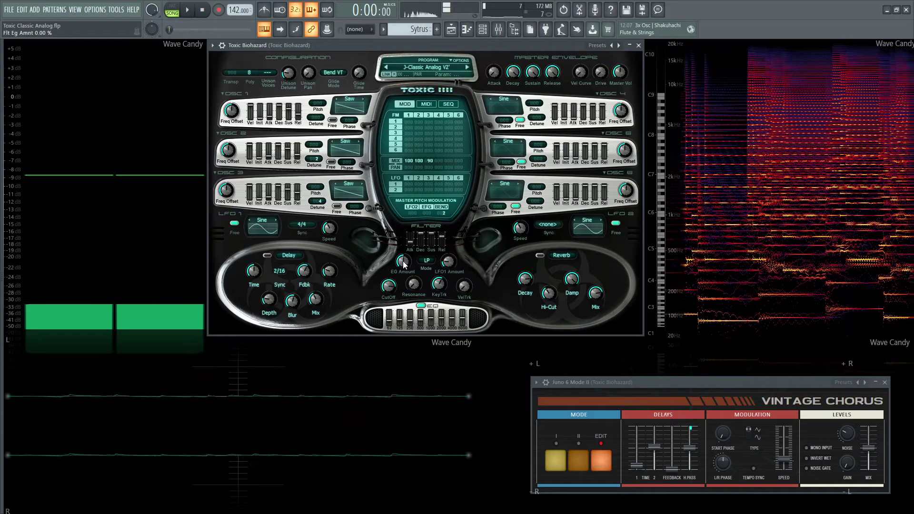
pyautogui.moveTo(404, 265); pyautogui.dragTo(404, 280)
pyautogui.keyDown('alt'); pyautogui.click(403, 262); pyautogui.keyUp('alt')
pyautogui.press('space')
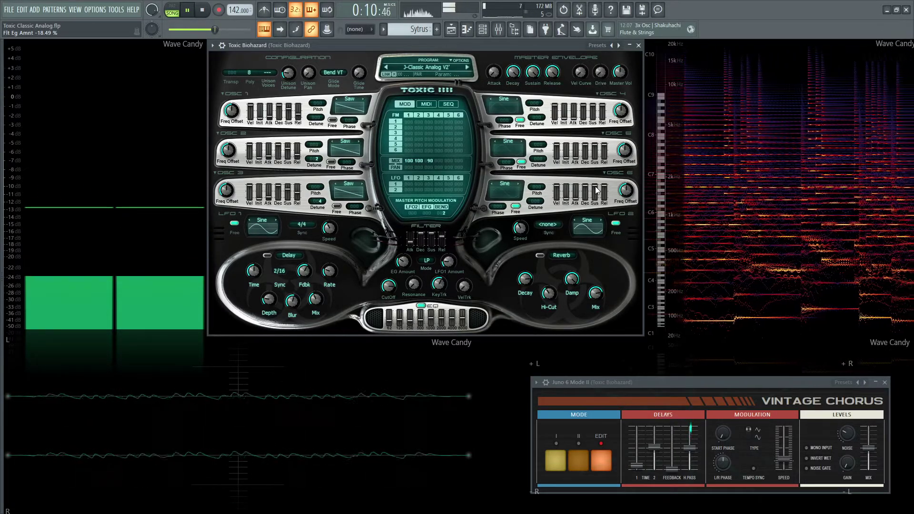
pyautogui.press('space')
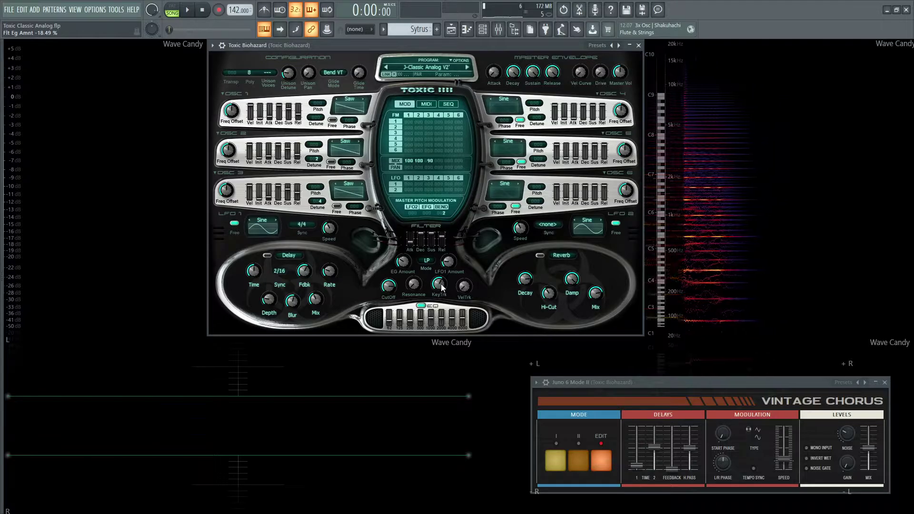
# Step: Raise the filter's key tracking to 99% during playback, and bring it back down to 62%
pyautogui.press('space')
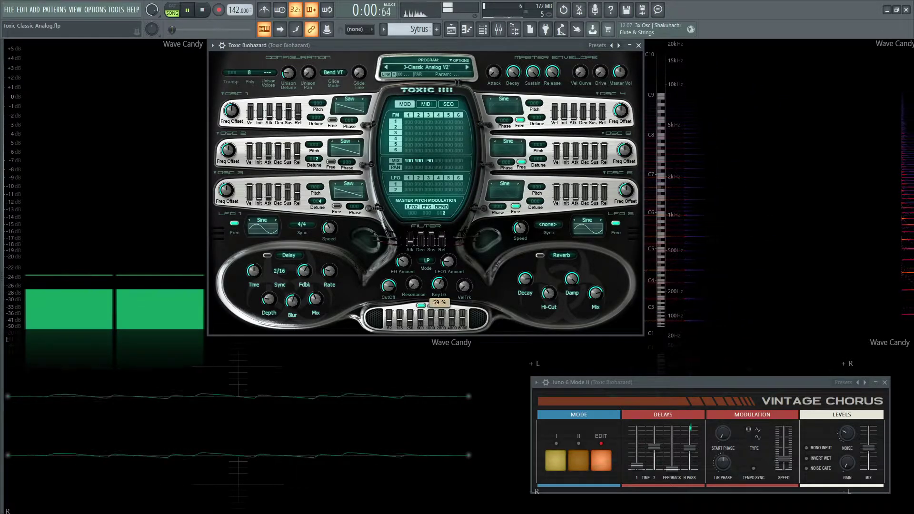
pyautogui.moveTo(439, 285); pyautogui.dragTo(440, 266)
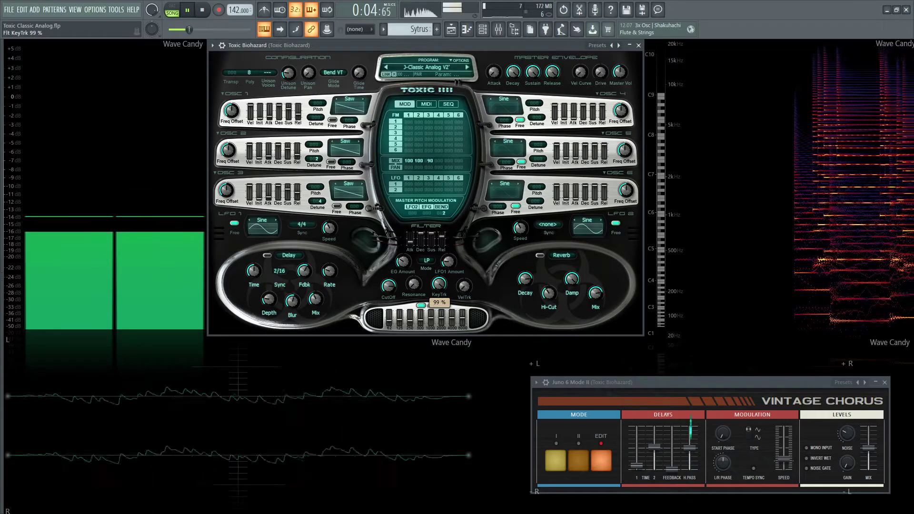
pyautogui.moveTo(439, 265); pyautogui.dragTo(439, 285)
pyautogui.press('space')
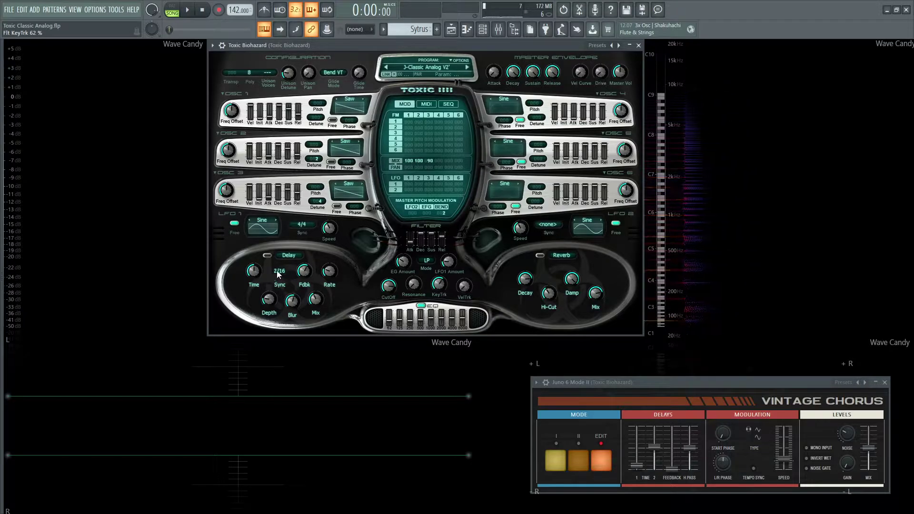
# Step: Enable the synth's delay during playback, and compare short test notes with the delay on and off
pyautogui.press('space')
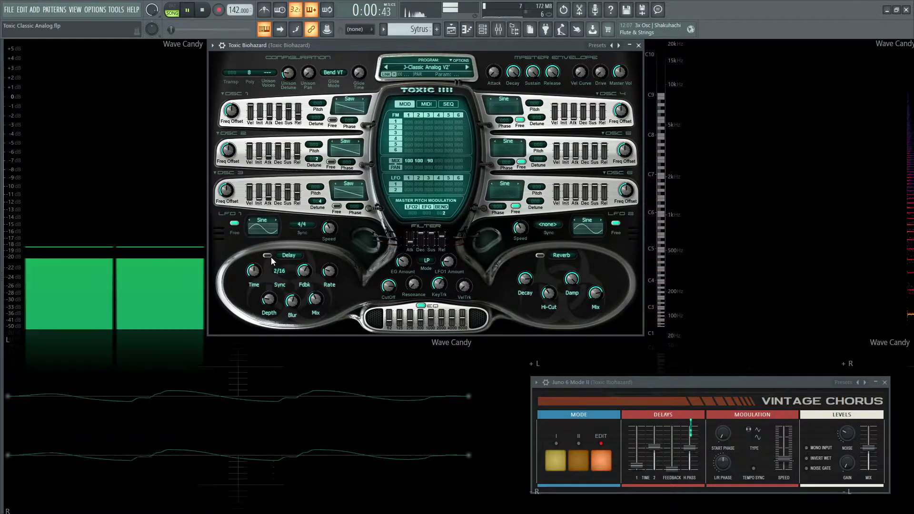
pyautogui.click(268, 256)
pyautogui.press('space')
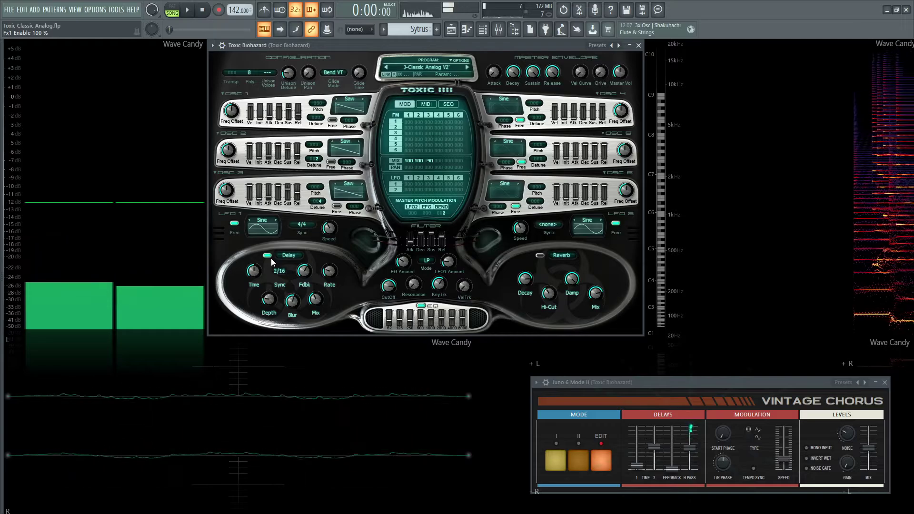
pyautogui.press('m')
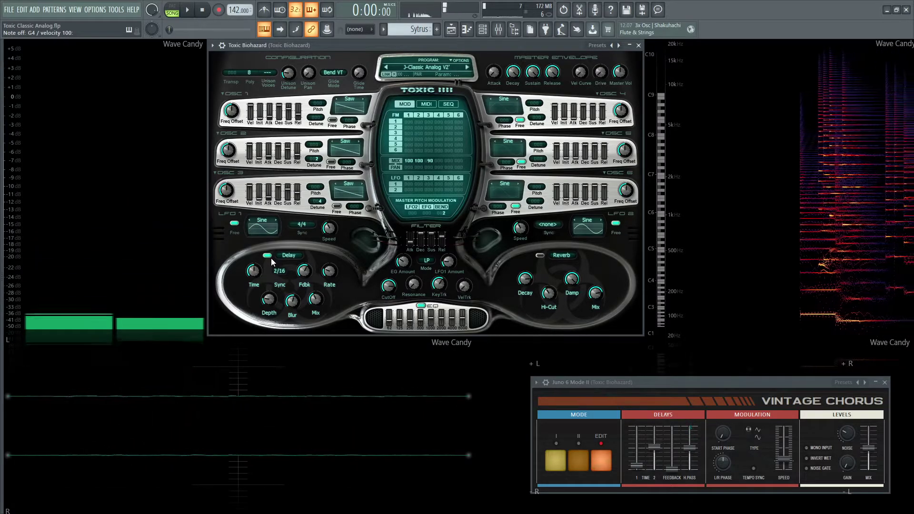
pyautogui.press('m')
pyautogui.click(267, 256)
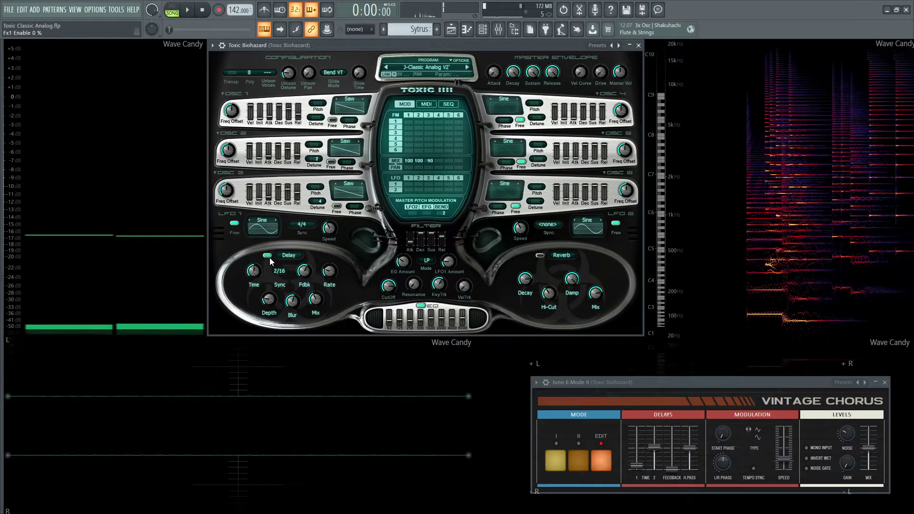
pyautogui.press('m')
pyautogui.click(268, 256)
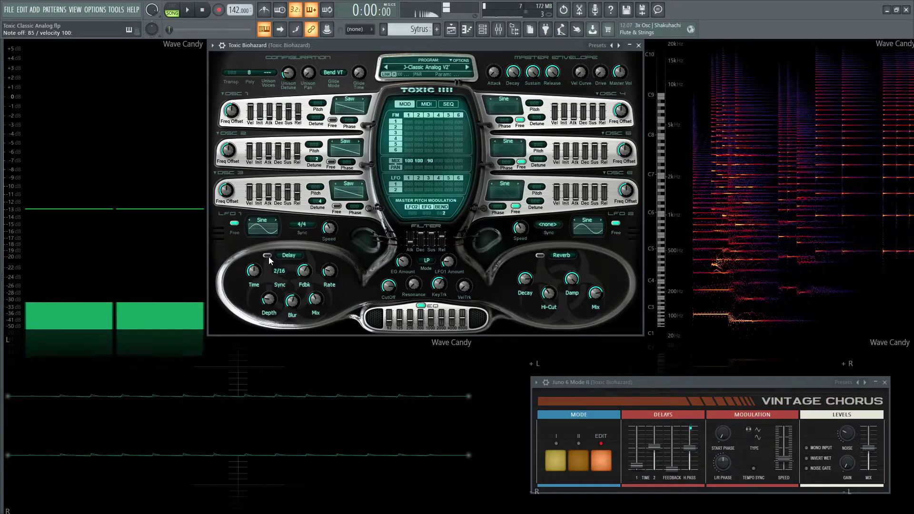
# Step: Play several test notes through the enabled delay, check its time and mix settings, and play the song with it
pyautogui.press('m')
pyautogui.press('m')
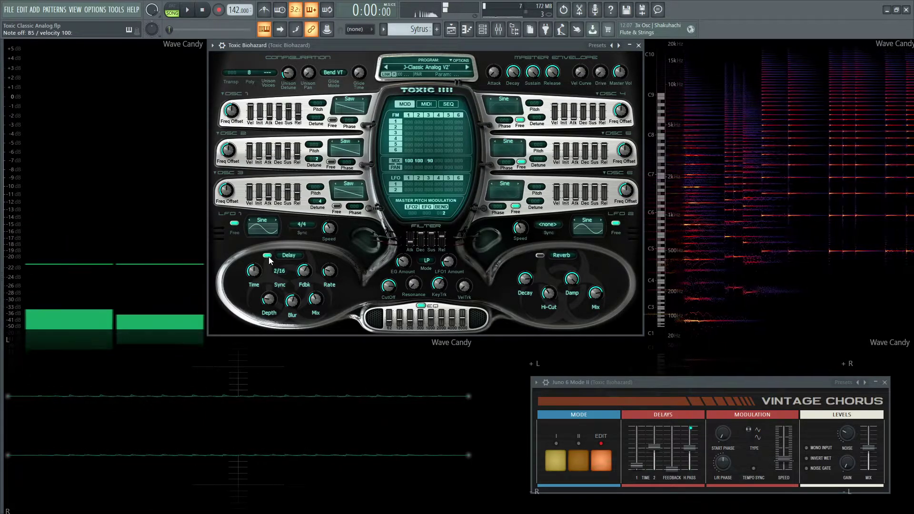
pyautogui.press('l')
pyautogui.press('b')
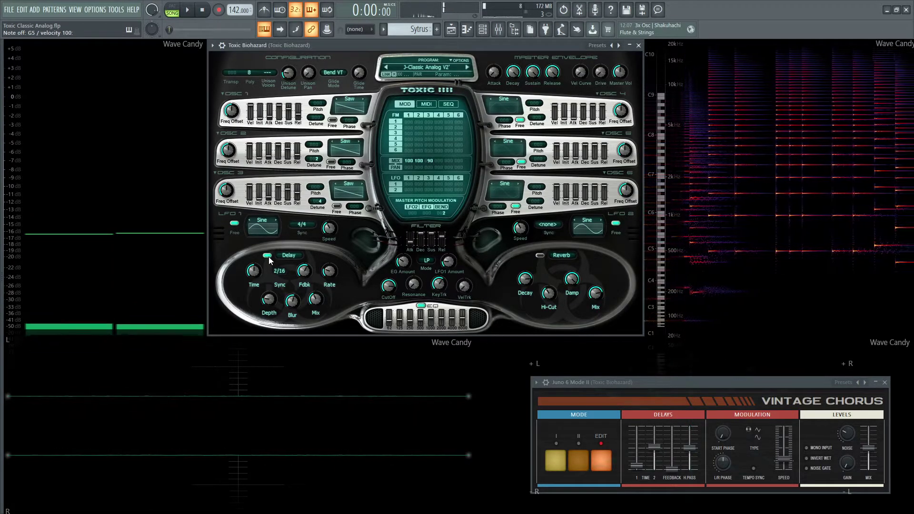
pyautogui.click(254, 272)
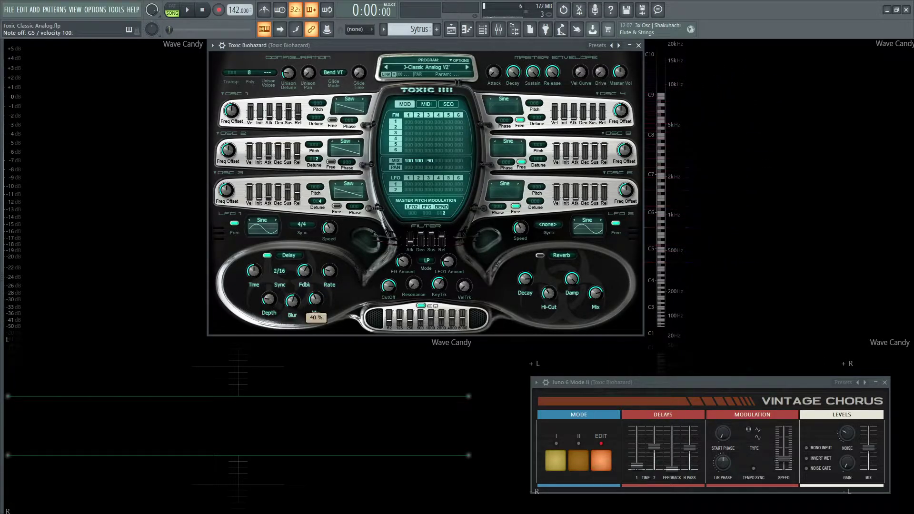
pyautogui.press('space')
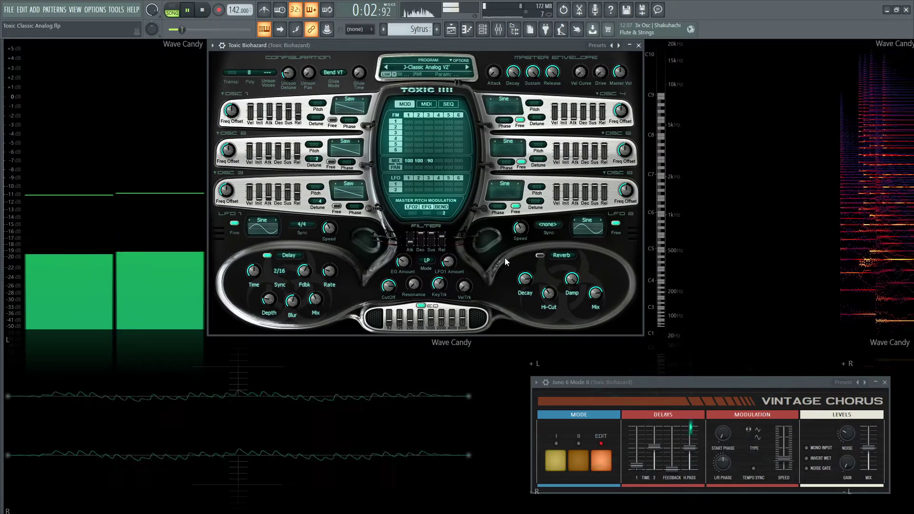
# Step: Enable the synth's reverb during playback, and play the song again to audition the patch with it
pyautogui.click(541, 257)
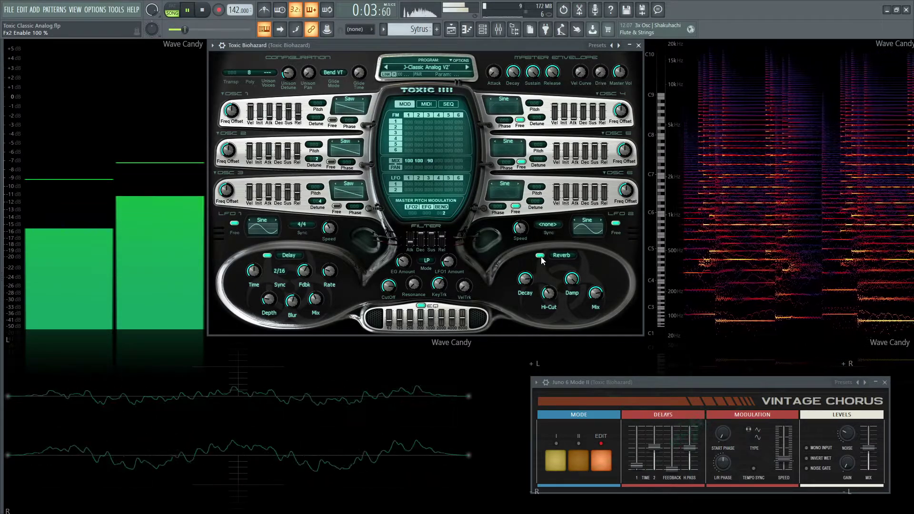
pyautogui.press('space')
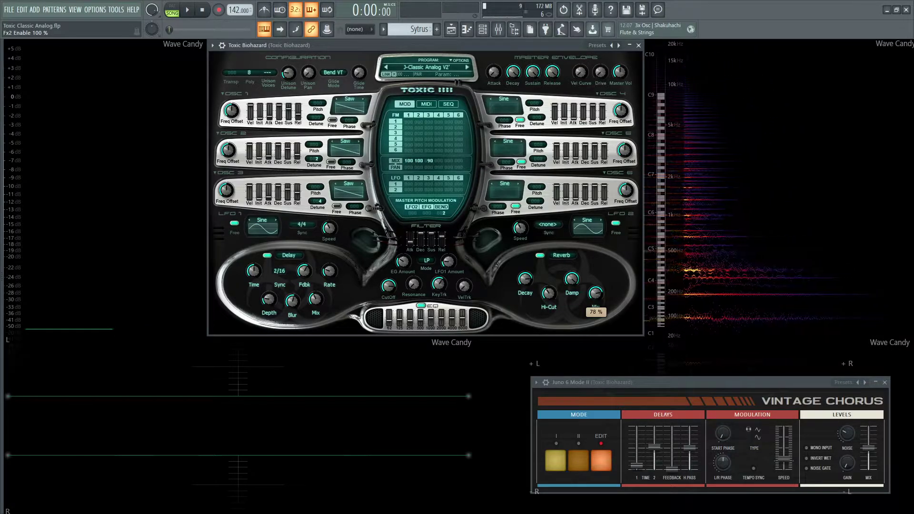
pyautogui.press('space')
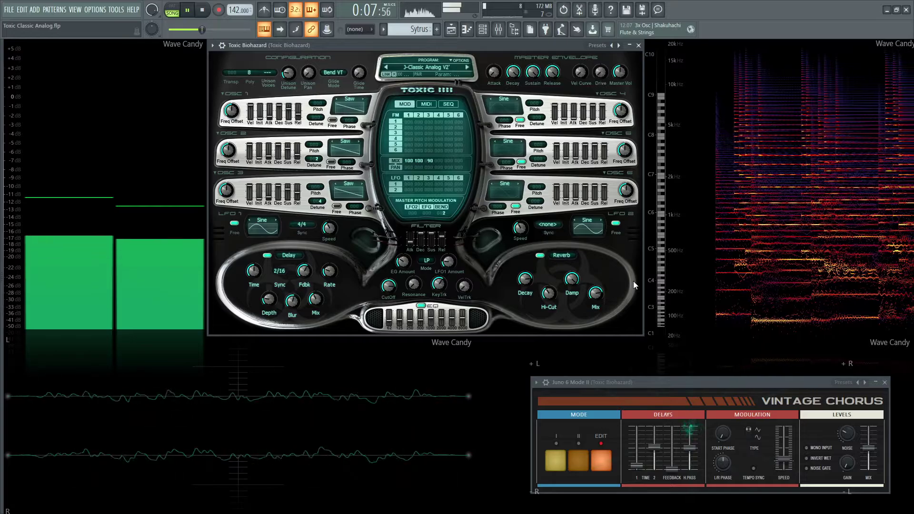
pyautogui.press('space')
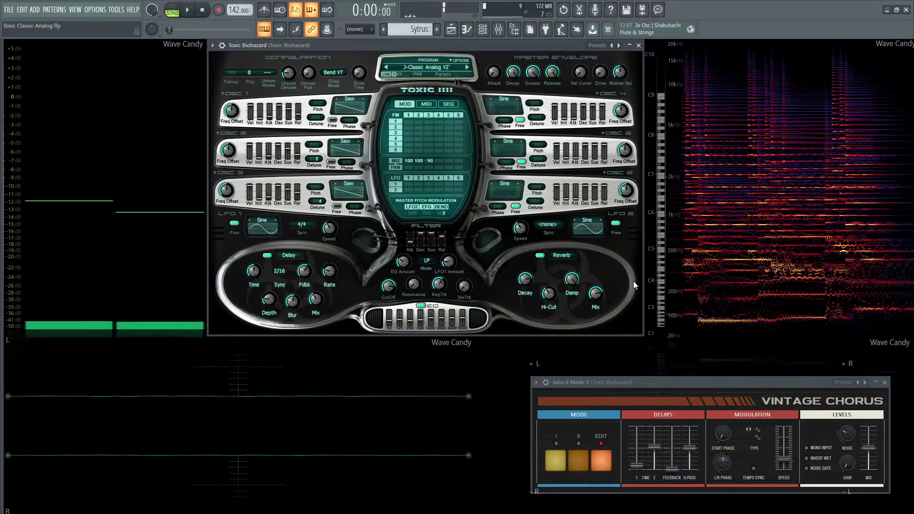
# Step: Compare the patch with the synth's EQ off and on by toggling it during playback, leaving the EQ enabled
pyautogui.click(421, 306)
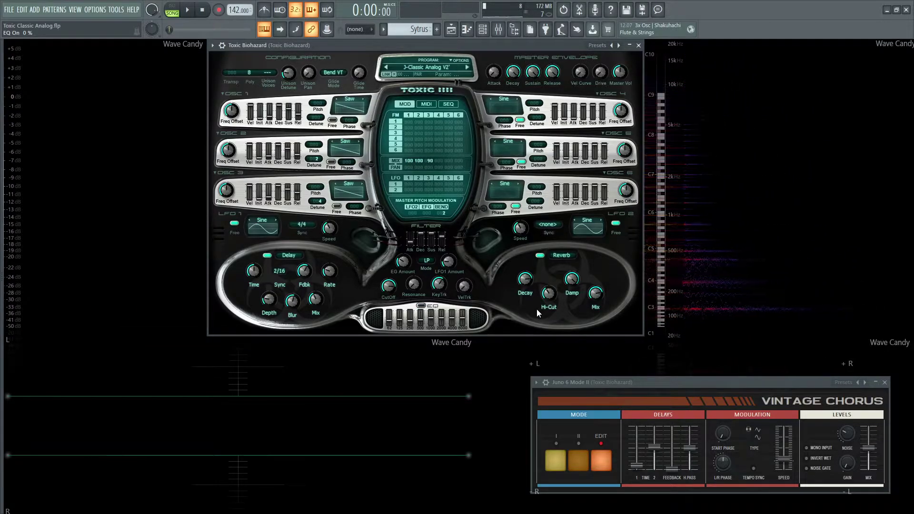
pyautogui.press('space')
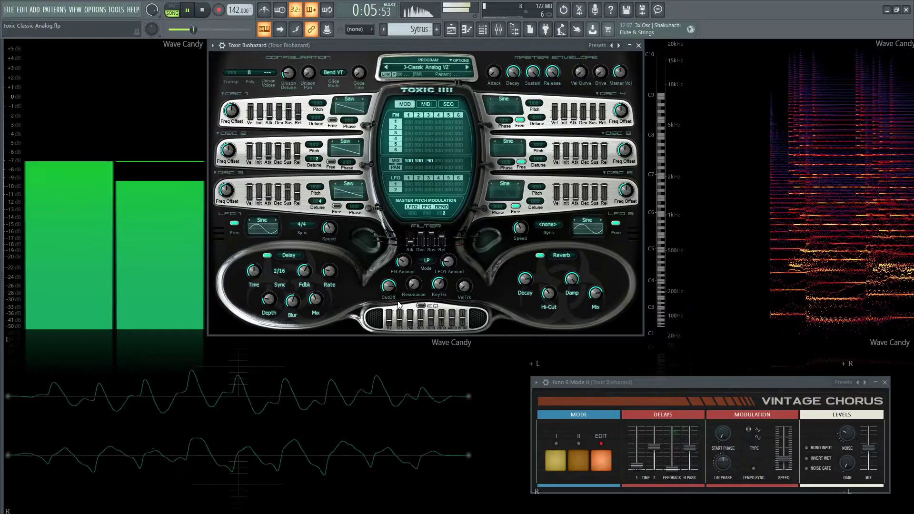
pyautogui.click(420, 305)
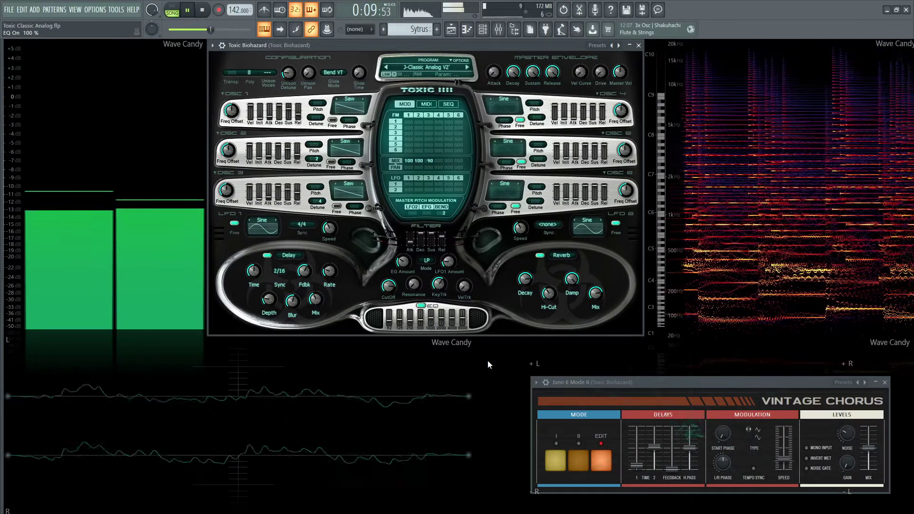
pyautogui.press('space')
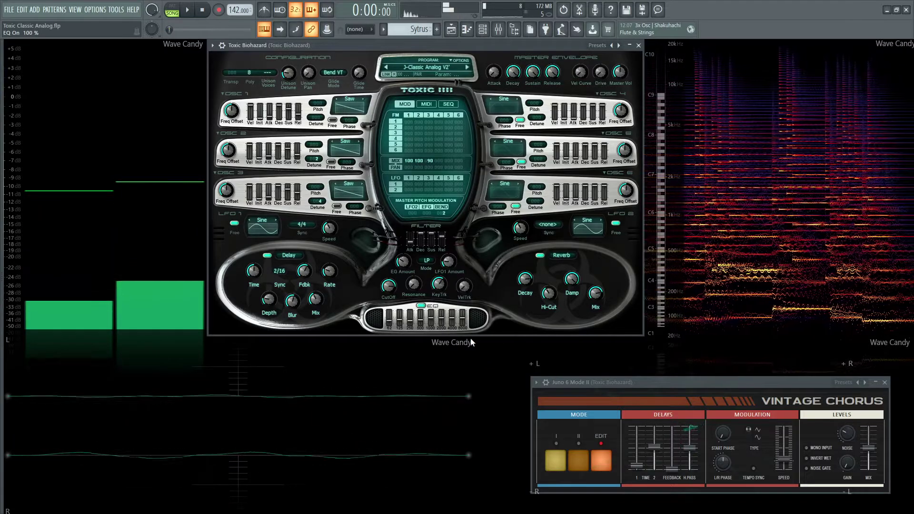
# Step: Check the gain settings of the synth's EQ bands, and play the song with the EQ enabled
pyautogui.click(389, 320)
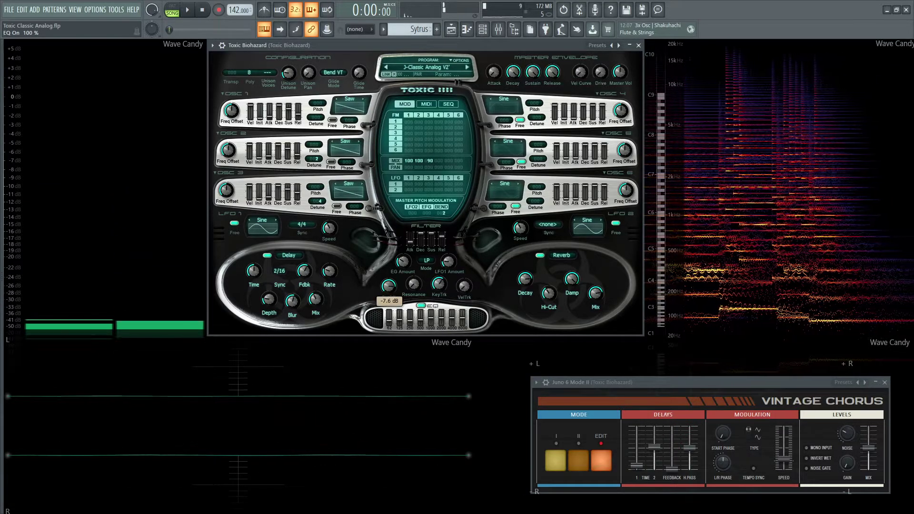
pyautogui.moveTo(388, 320); pyautogui.dragTo(388, 317)
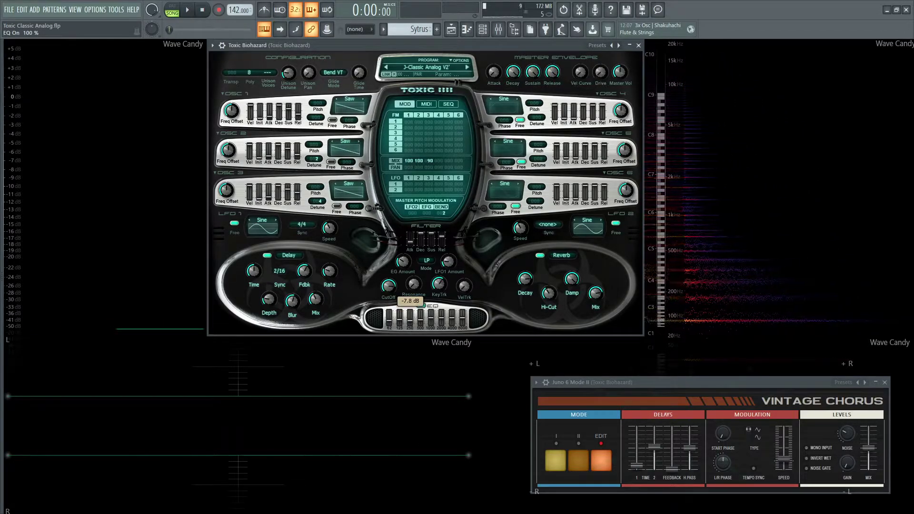
pyautogui.click(421, 322)
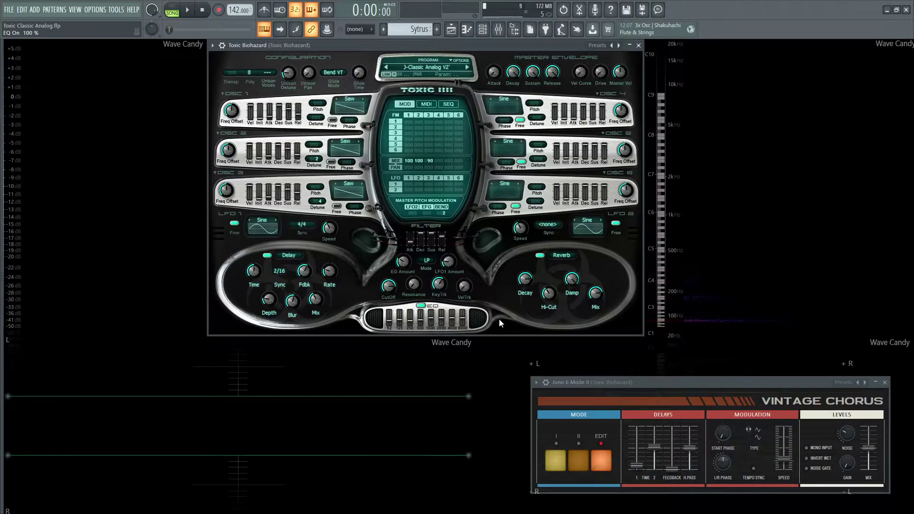
pyautogui.press('space')
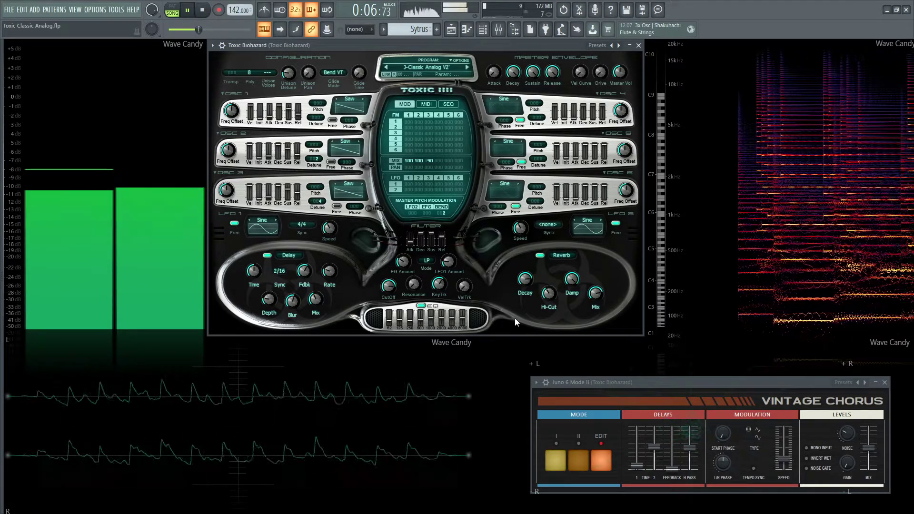
pyautogui.press('space')
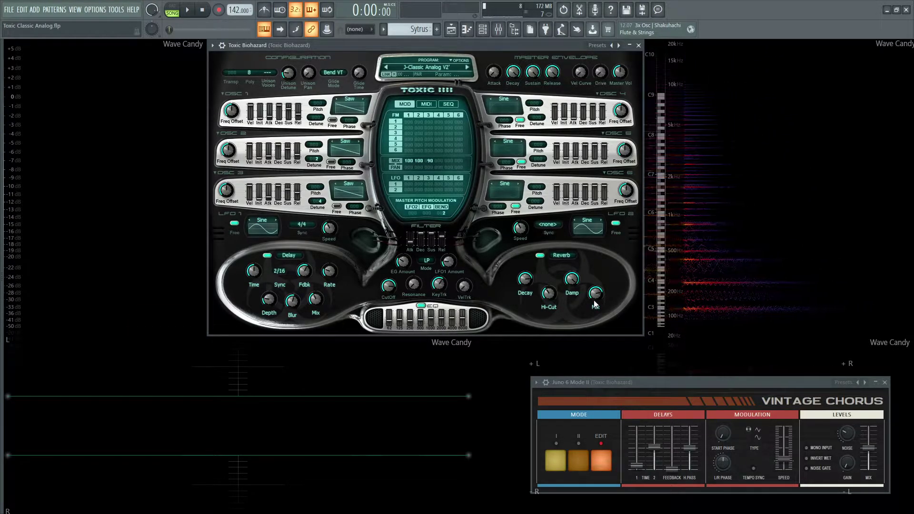
# Step: Enable the Juno 6 Mode II chorus on the Toxic Biohazard mixer track during playback, and close the mixer
pyautogui.press('space')
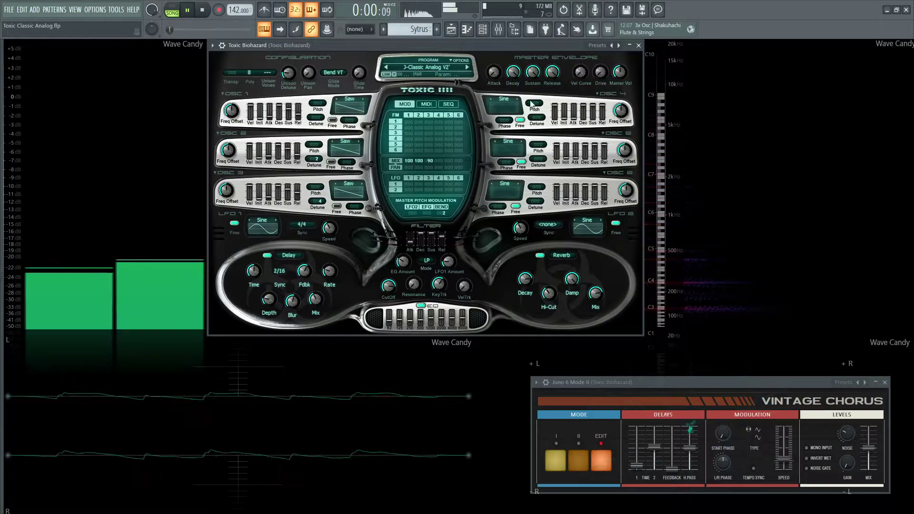
pyautogui.press('F9')
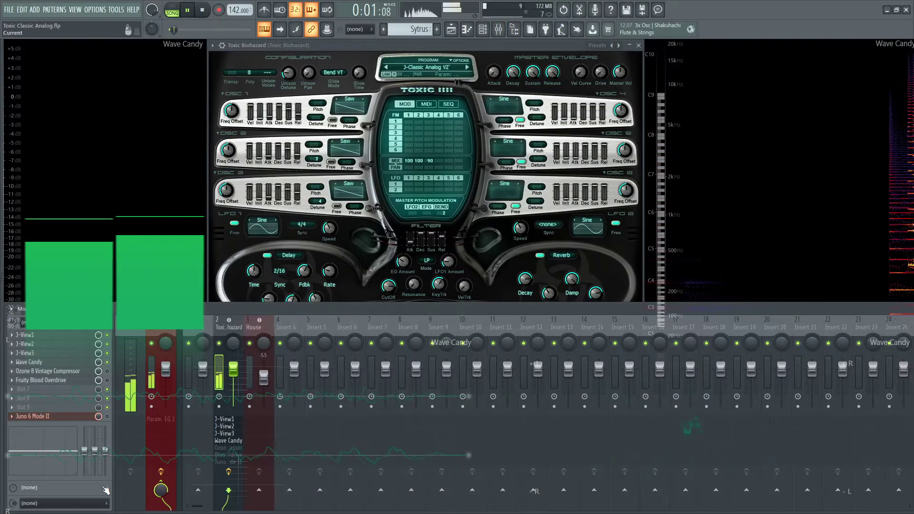
pyautogui.click(108, 417)
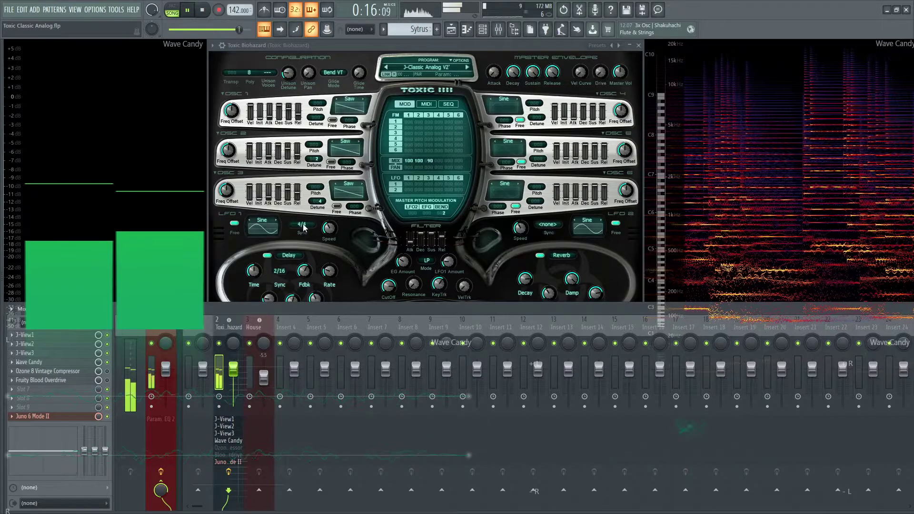
pyautogui.click(500, 30)
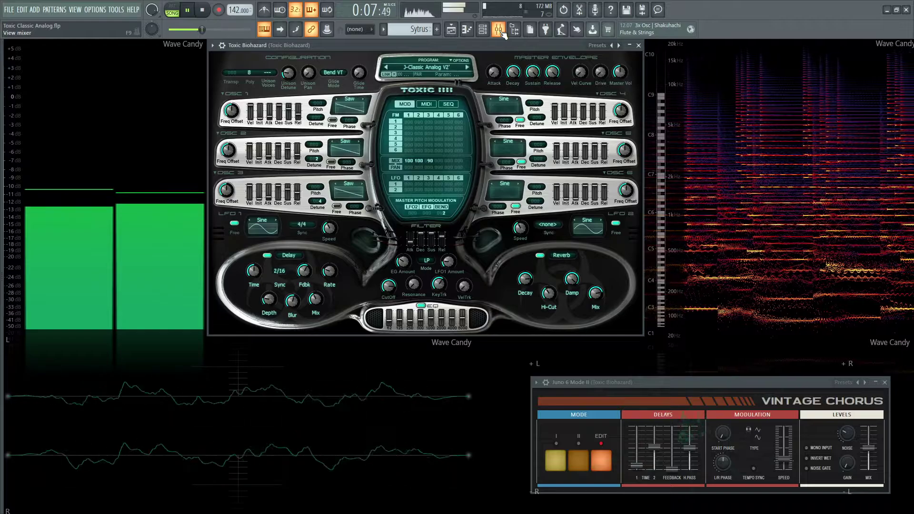
pyautogui.press('space')
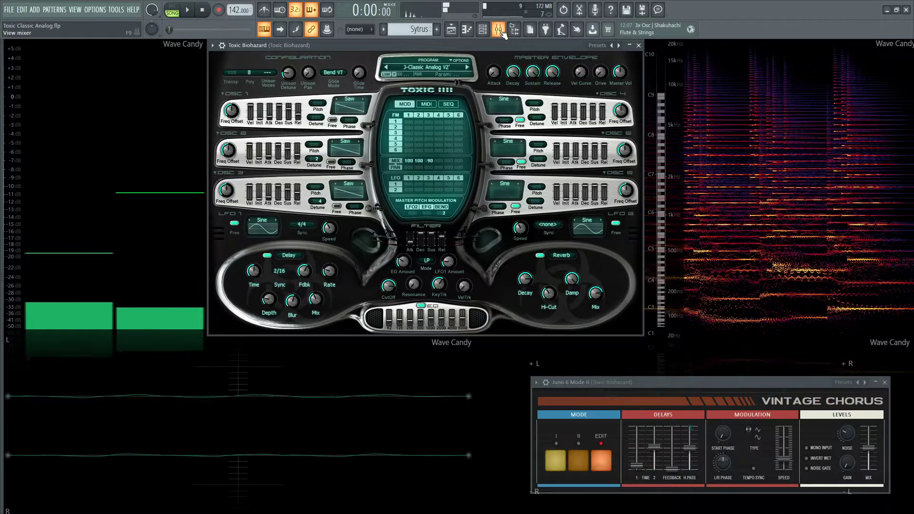